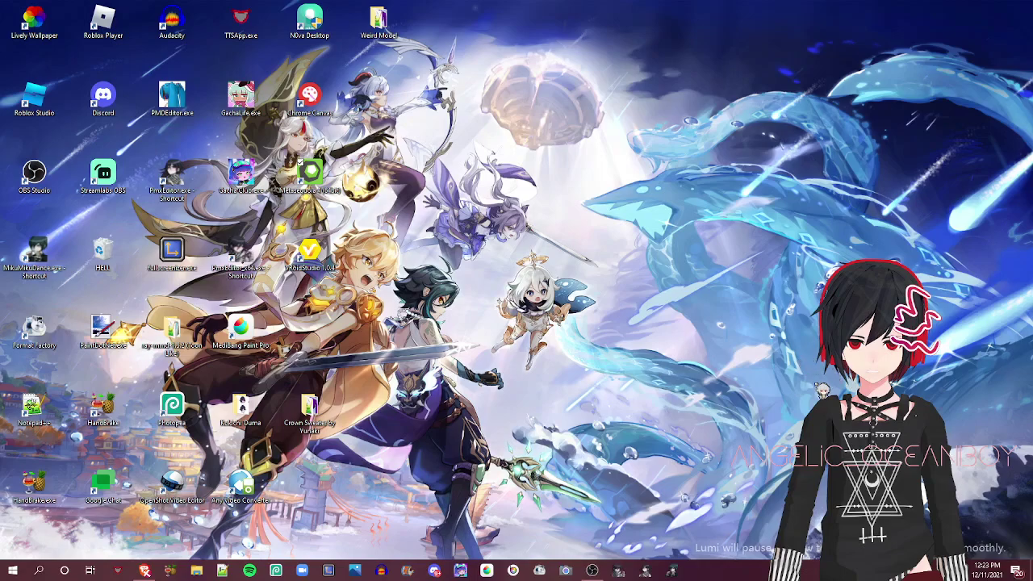
# Drag the chibi desktop pet around and toward the middle of the screen.
pyautogui.moveTo(509, 102); pyautogui.dragTo(636, 332)
pyautogui.moveTo(474, 225)
pyautogui.mouseDown()
pyautogui.moveTo(670, 494)
pyautogui.moveTo(442, 162)
pyautogui.moveTo(423, 197)
pyautogui.mouseUp()
pyautogui.moveTo(376, 238); pyautogui.dragTo(560, 391)
pyautogui.moveTo(453, 246); pyautogui.dragTo(572, 381)
pyautogui.moveTo(661, 353); pyautogui.dragTo(443, 332)
# Bring up the Brave window and scroll LearnMMD's downloads page to 'Download the Latest Version'.
pyautogui.click(145, 571)
pyautogui.scroll(-3, 450, 337)
pyautogui.scroll(4, 338, 252)
pyautogui.scroll(-2, 489, 245)
pyautogui.scroll(-1, 443, 256)
pyautogui.scroll(-1, 484, 266)
pyautogui.scroll(-5, 484, 267)
pyautogui.scroll(-3, 484, 267)
pyautogui.scroll(-4, 490, 272)
pyautogui.scroll(1, 492, 272)
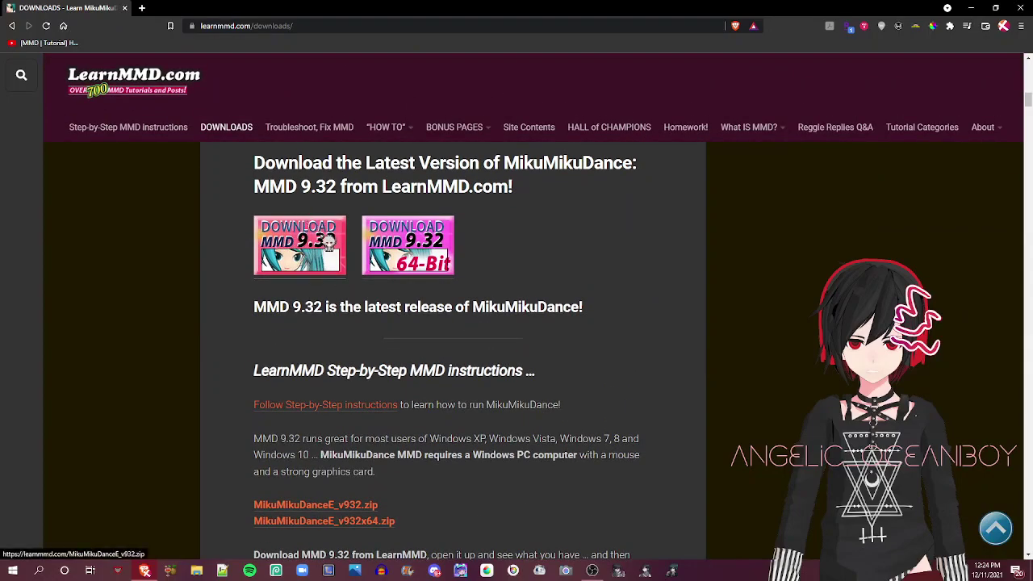
pyautogui.scroll(-2, 493, 355)
pyautogui.scroll(-2, 501, 361)
pyautogui.scroll(-1, 517, 363)
pyautogui.scroll(-1, 502, 377)
pyautogui.scroll(-1, 508, 412)
pyautogui.moveTo(365, 187); pyautogui.dragTo(542, 234)
pyautogui.click(381, 235)
pyautogui.moveTo(351, 187); pyautogui.dragTo(546, 239)
pyautogui.click(393, 318)
pyautogui.moveTo(344, 293); pyautogui.dragTo(560, 339)
pyautogui.click(566, 340)
pyautogui.scroll(1, 489, 251)
pyautogui.scroll(-1, 544, 296)
pyautogui.scroll(-4, 517, 397)
pyautogui.scroll(3, 523, 406)
pyautogui.scroll(6, 523, 406)
pyautogui.rightClick(395, 320)
pyautogui.click(357, 329)
pyautogui.scroll(2, 410, 374)
pyautogui.scroll(3, 457, 380)
pyautogui.rightClick(13, 570)
pyautogui.click(613, 466)
# Check the System type under Device specifications in System settings, then minimize Settings.
pyautogui.rightClick(13, 570)
pyautogui.click(48, 331)
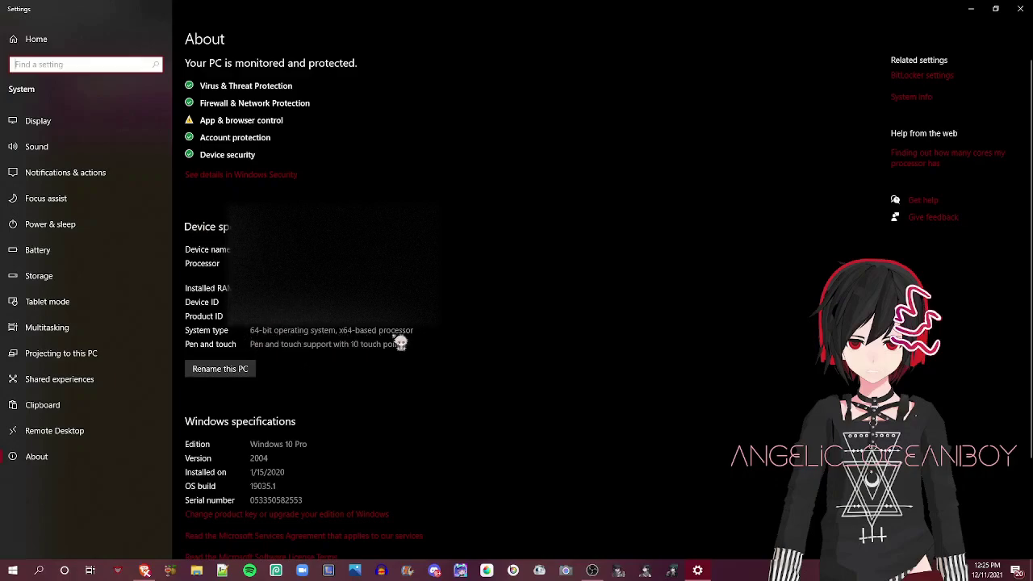
pyautogui.click(441, 335)
pyautogui.click(971, 8)
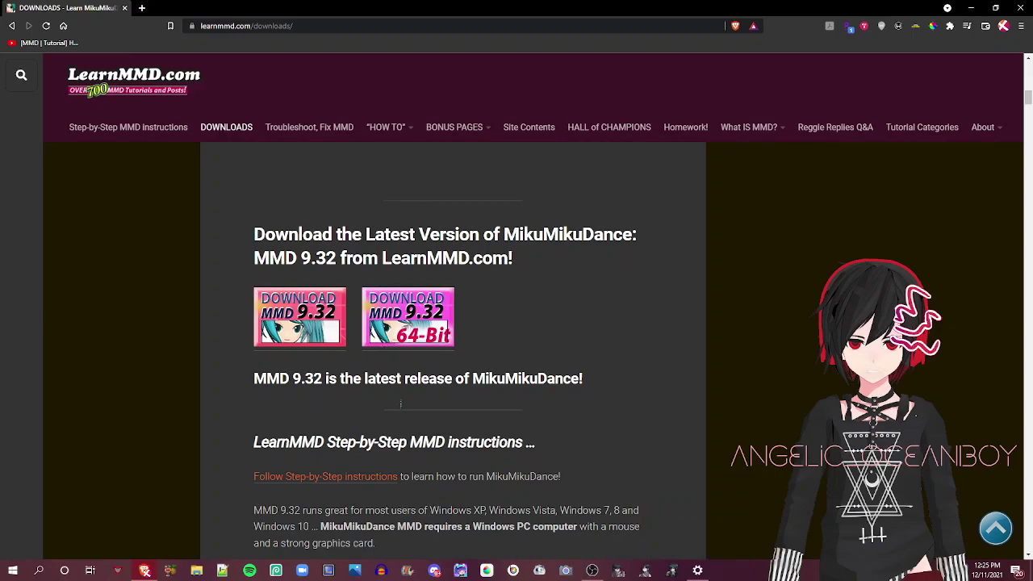
# Start saving the MikuMikuDance 9.32 64-bit download, then cancel the save.
pyautogui.rightClick(418, 314)
pyautogui.click(476, 319)
pyautogui.click(364, 423)
# Scroll to the Editor's Note's Visual C++ and DirectX links and inspect the Visual C++ 2005 link's options.
pyautogui.scroll(-3, 419, 406)
pyautogui.scroll(-3, 420, 409)
pyautogui.rightClick(409, 403)
pyautogui.click(354, 414)
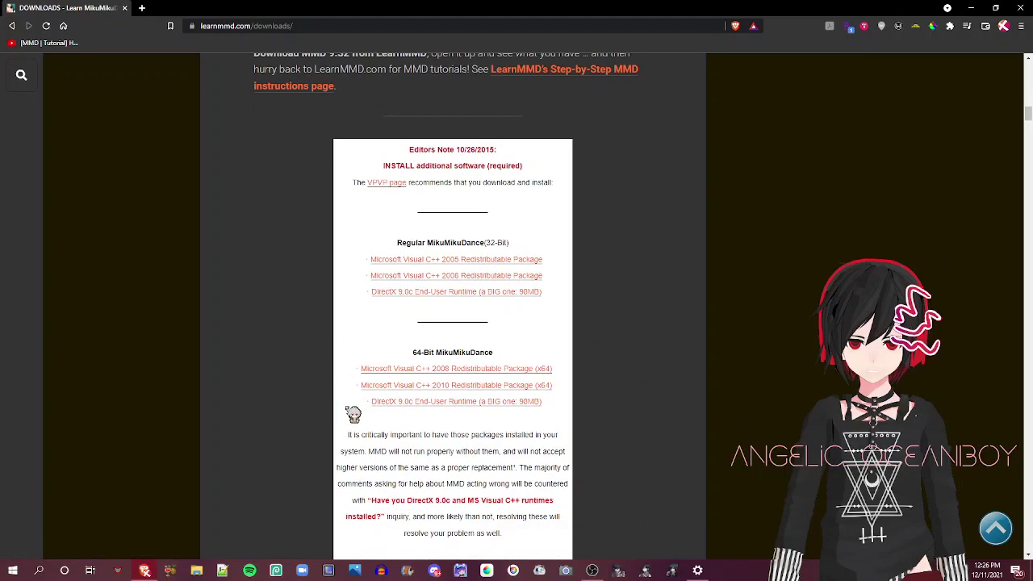